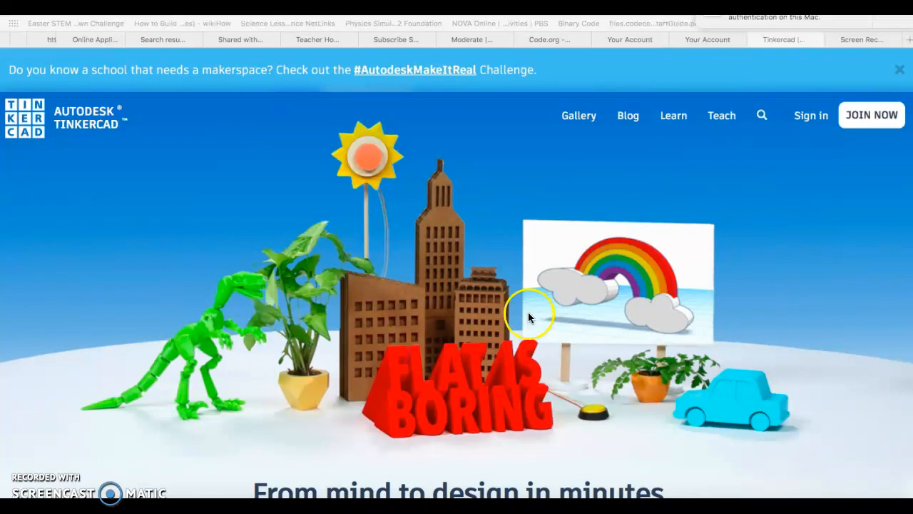
Step: Open the account registration form and switch to signing in with an existing account
click(874, 116)
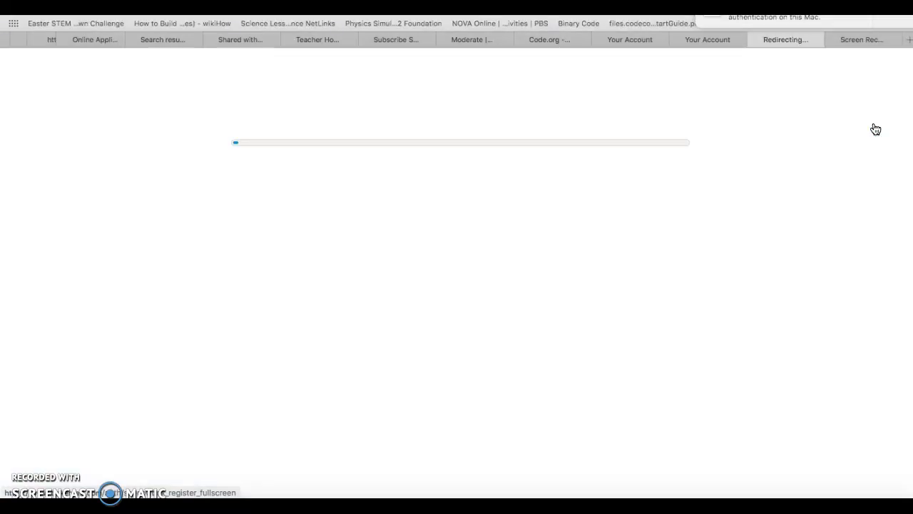
click(781, 133)
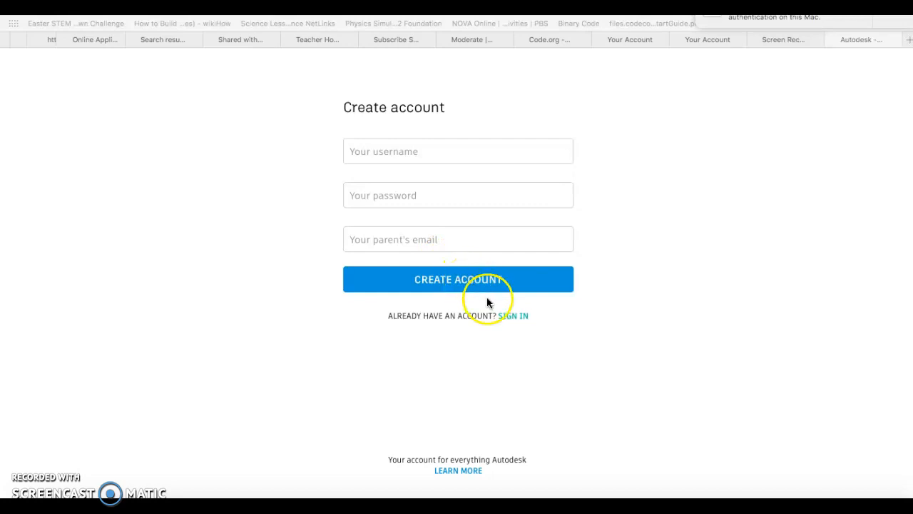
click(518, 317)
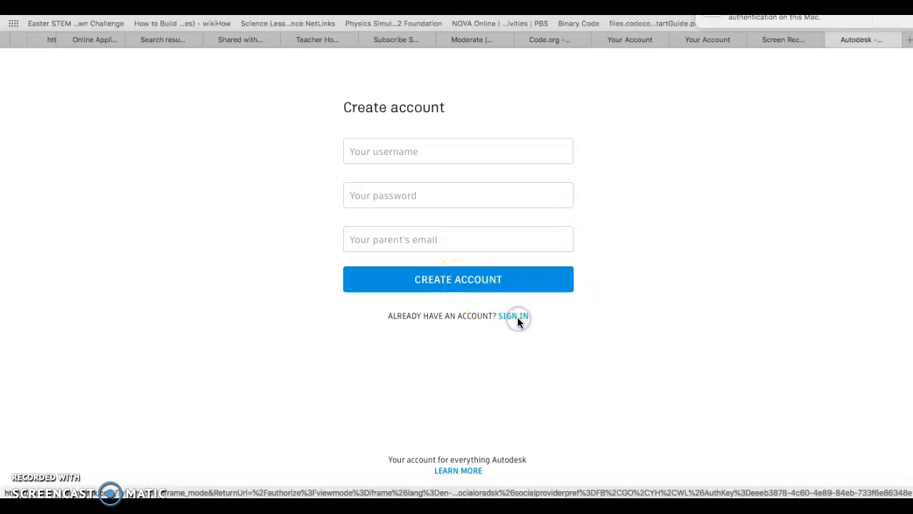
click(517, 317)
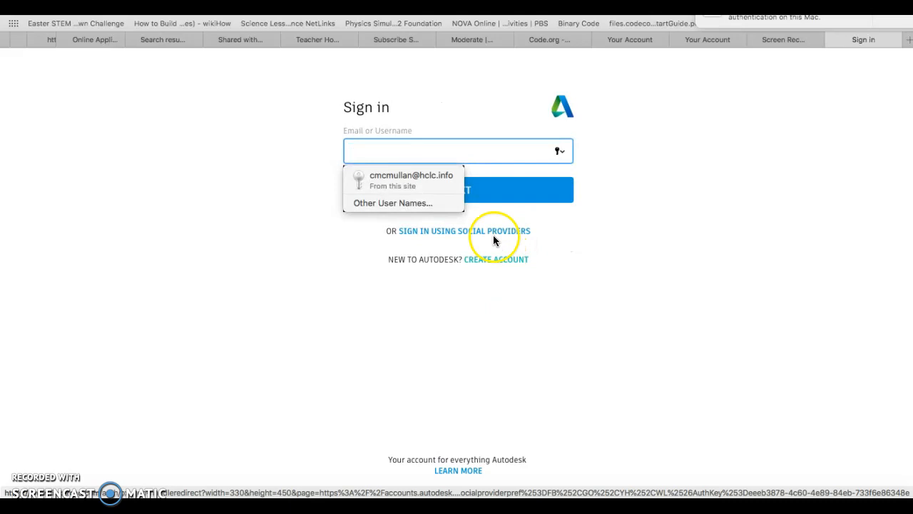
Step: Check the social sign-in providers, return, and sign in with the saved account e-mail and the account password
click(485, 232)
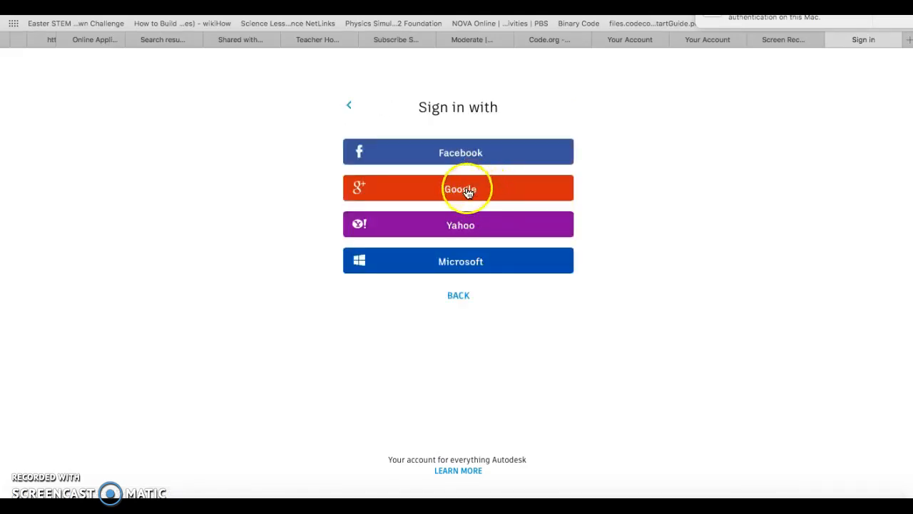
click(358, 107)
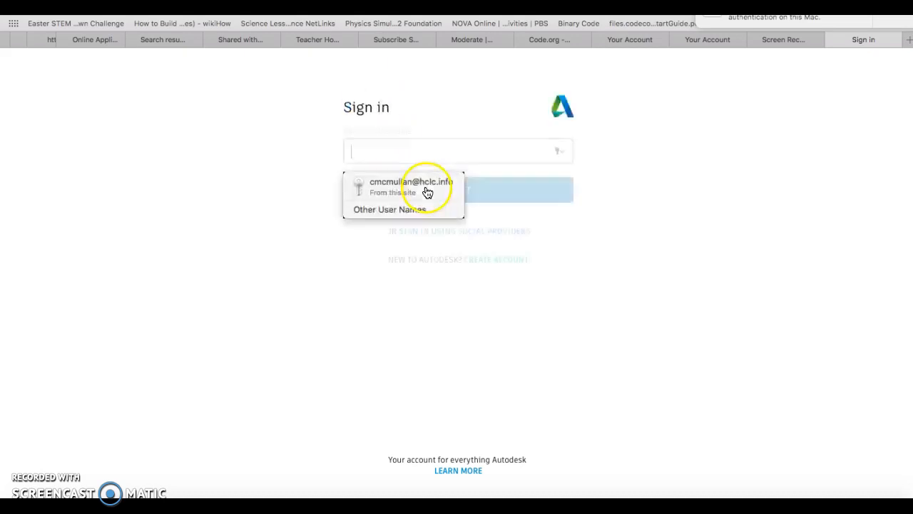
click(442, 187)
click(456, 190)
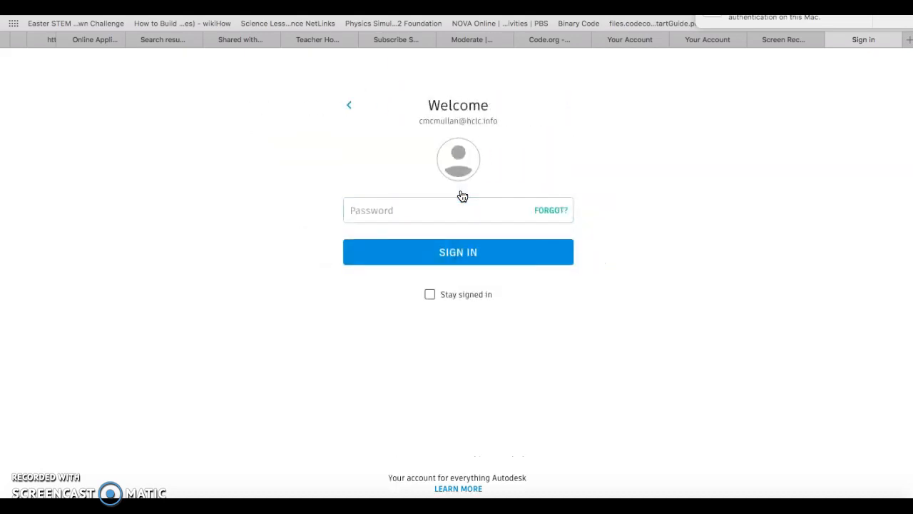
click(454, 215)
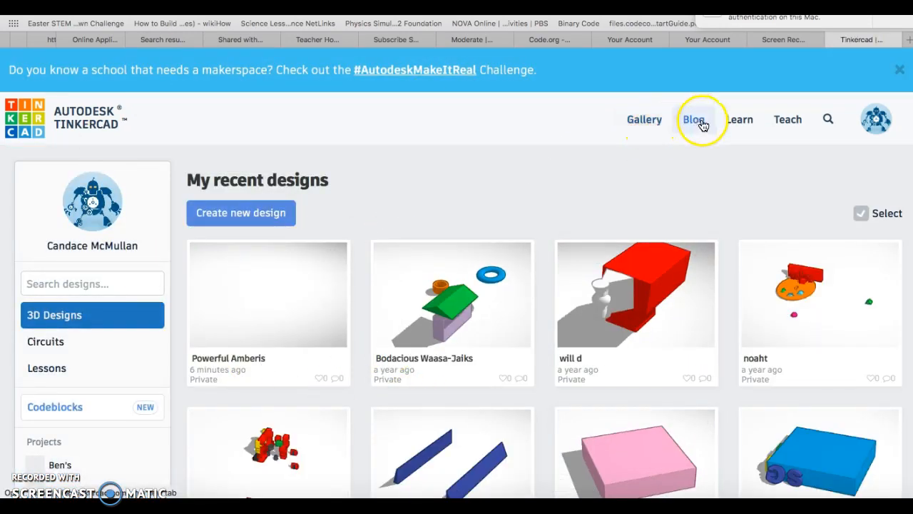
Step: Open the Learn page and look over the 3D Starters such as Place It!, View It!, Move It! and Rotate It!
click(739, 122)
scroll(451, 235, down, 2)
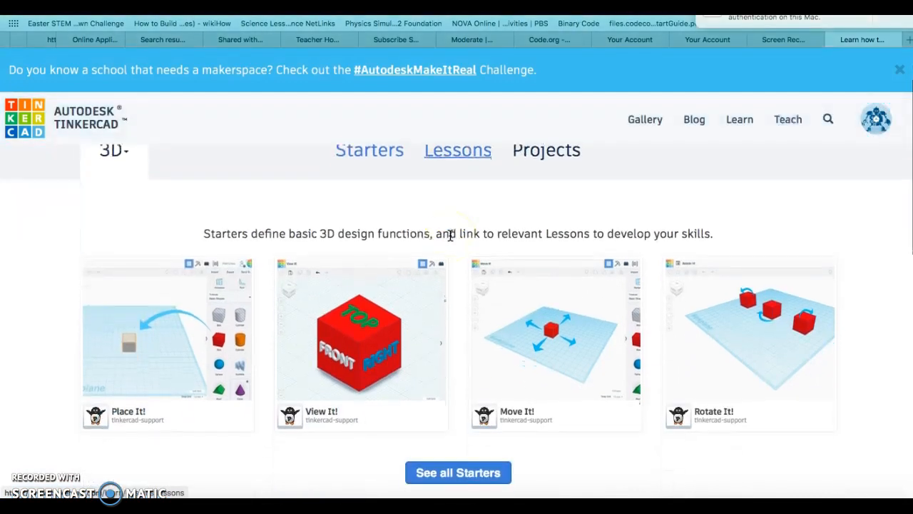
scroll(450, 235, down, 2)
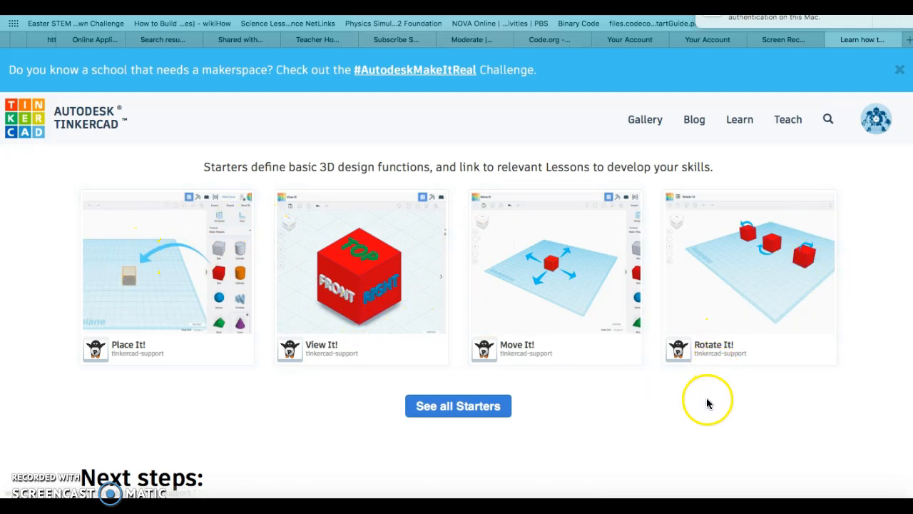
scroll(707, 404, down, 2)
scroll(707, 405, up, 4)
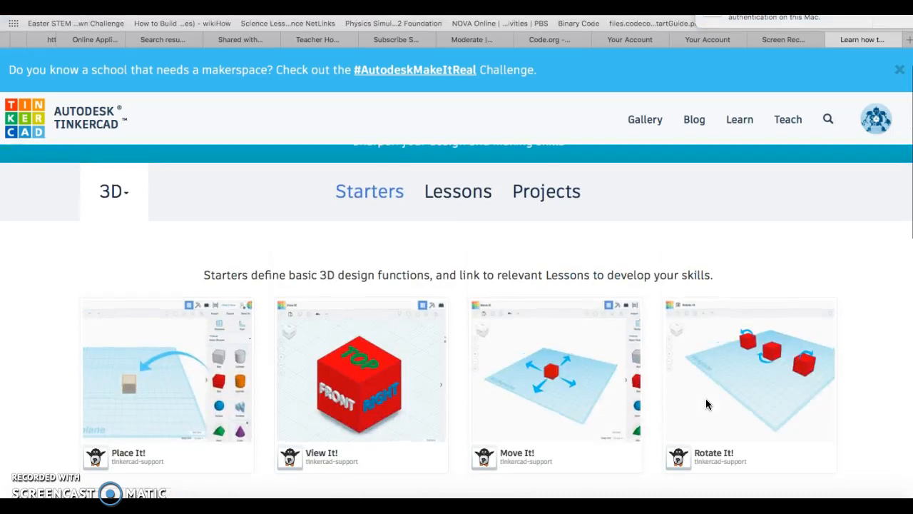
scroll(707, 405, down, 1)
scroll(706, 404, up, 4)
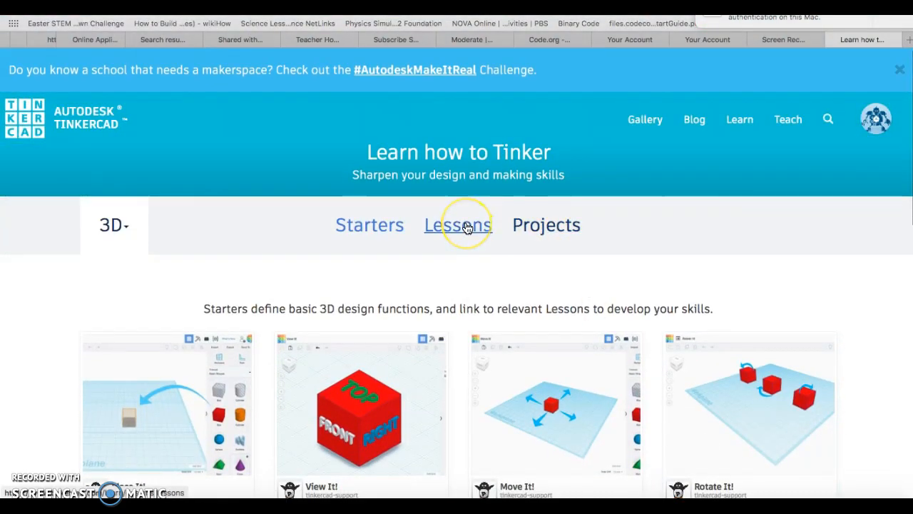
Step: Show the 3D Lessons and look through the available ones
click(553, 236)
click(455, 225)
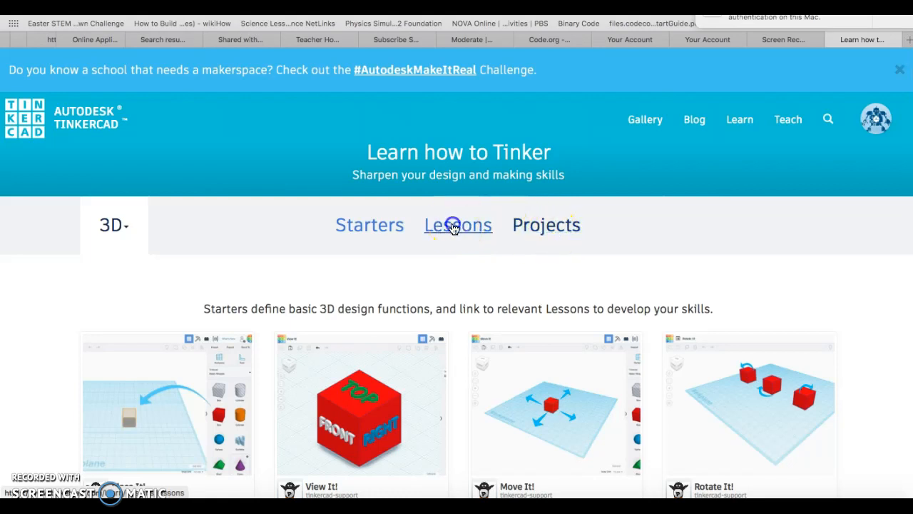
click(545, 232)
scroll(546, 236, down, 3)
scroll(546, 236, up, 3)
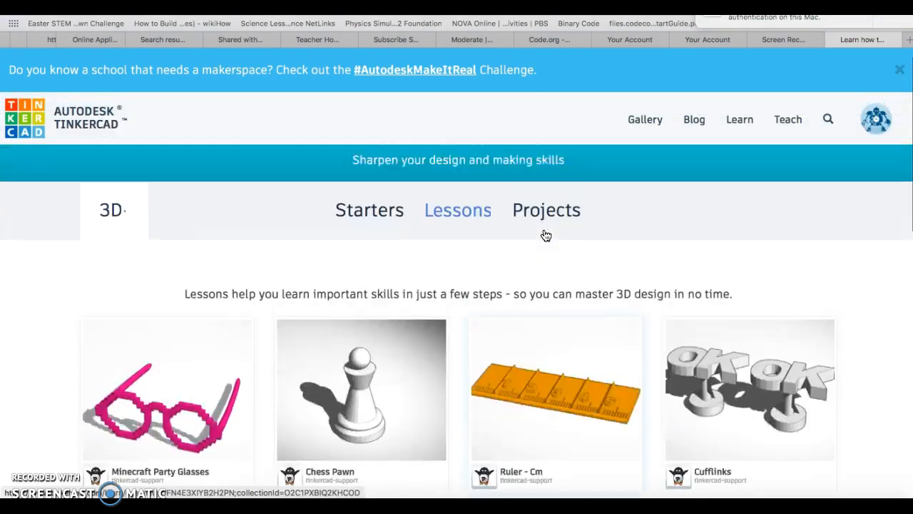
Step: Show the 3D Projects and look through the offered project tutorials
click(545, 225)
scroll(546, 230, down, 3)
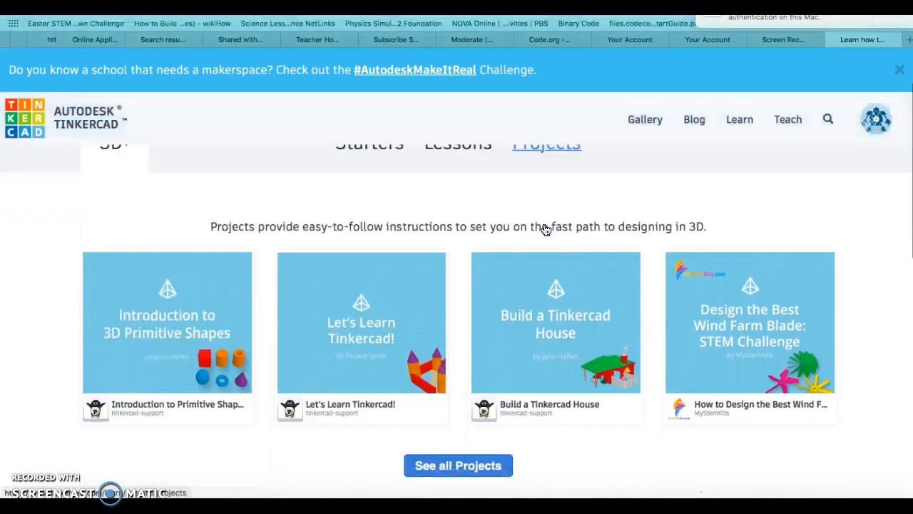
click(145, 284)
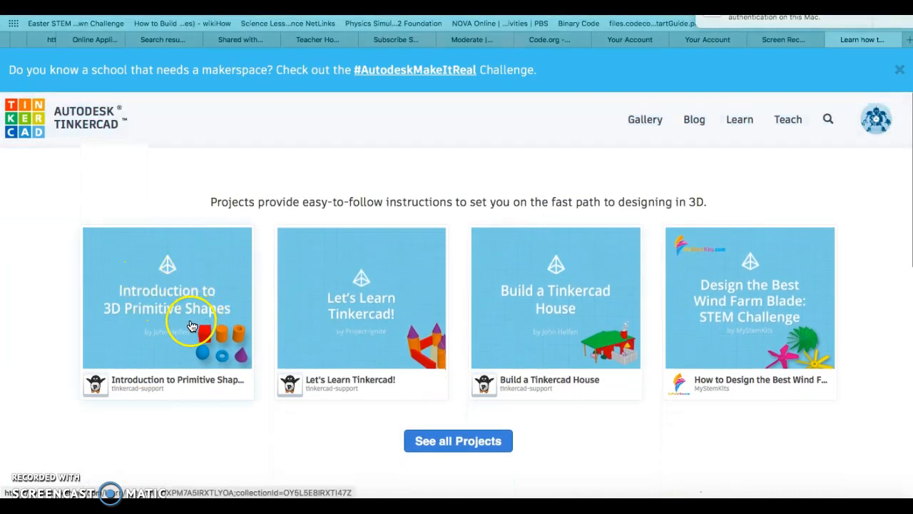
scroll(718, 375, up, 1)
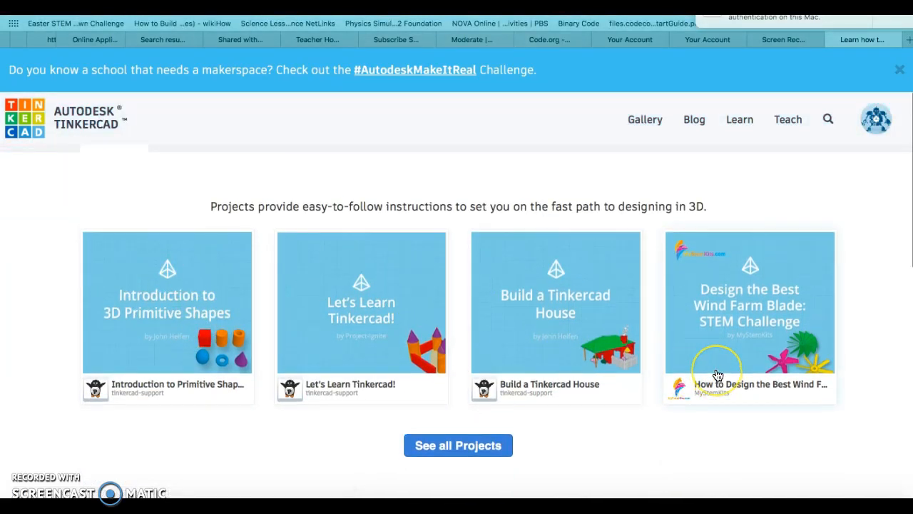
scroll(718, 376, up, 3)
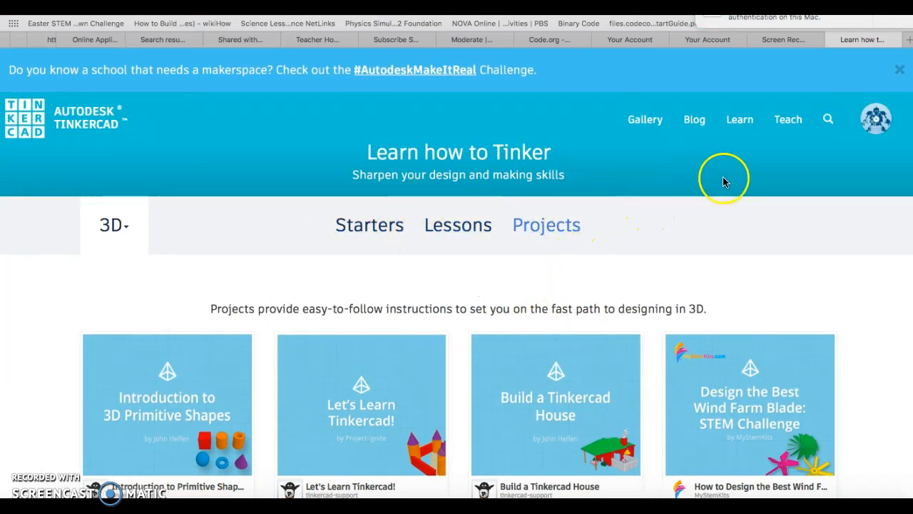
click(668, 136)
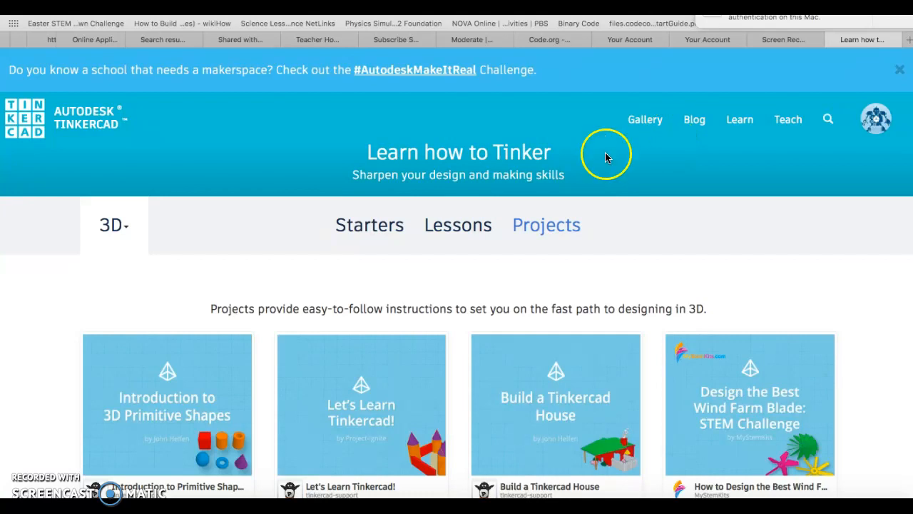
scroll(528, 225, down, 5)
scroll(530, 229, up, 5)
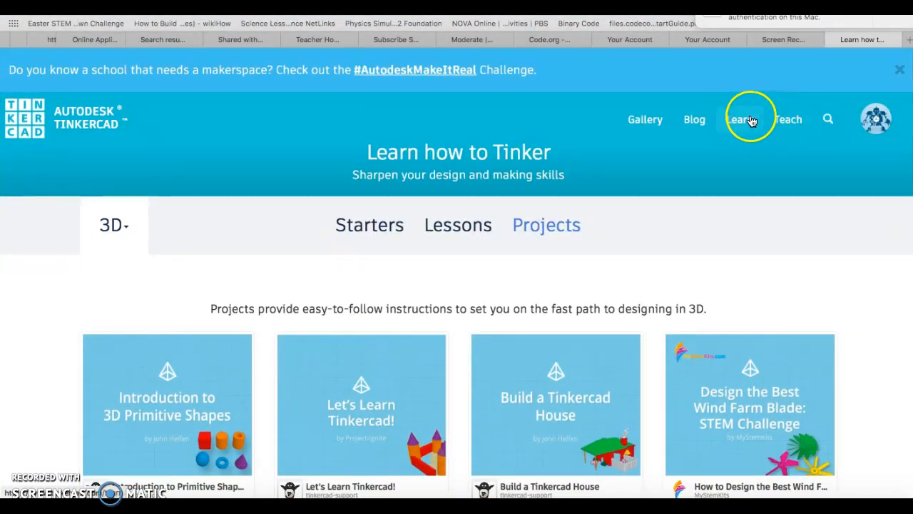
Step: Open the account's own profile page and look through its saved 3D designs
click(873, 117)
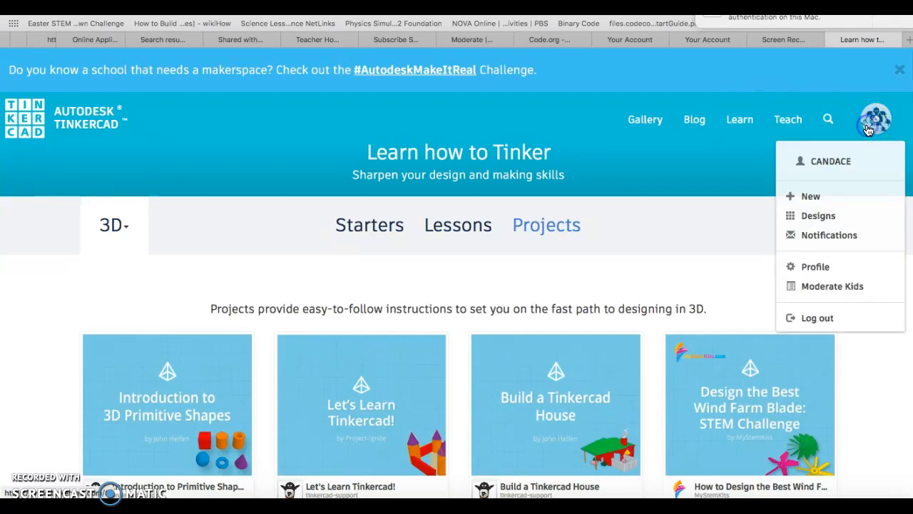
click(832, 162)
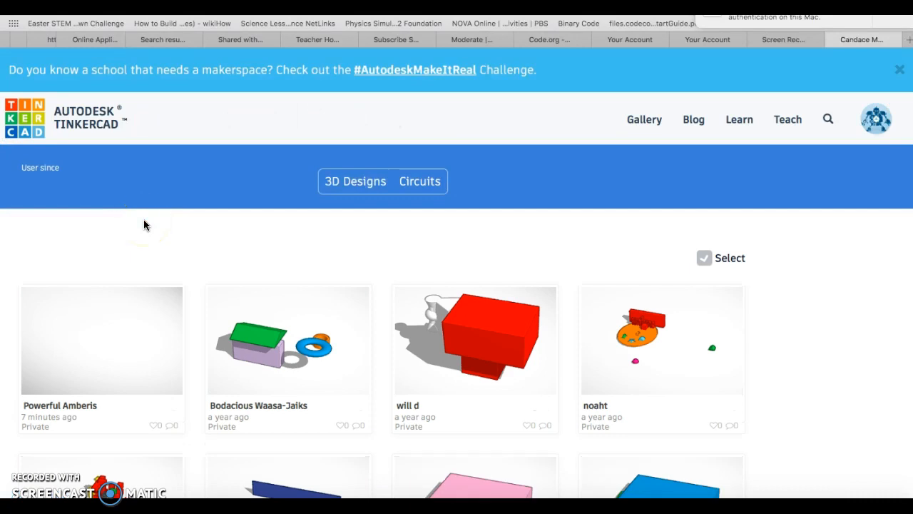
scroll(144, 225, down, 2)
scroll(143, 225, down, 5)
scroll(143, 224, up, 6)
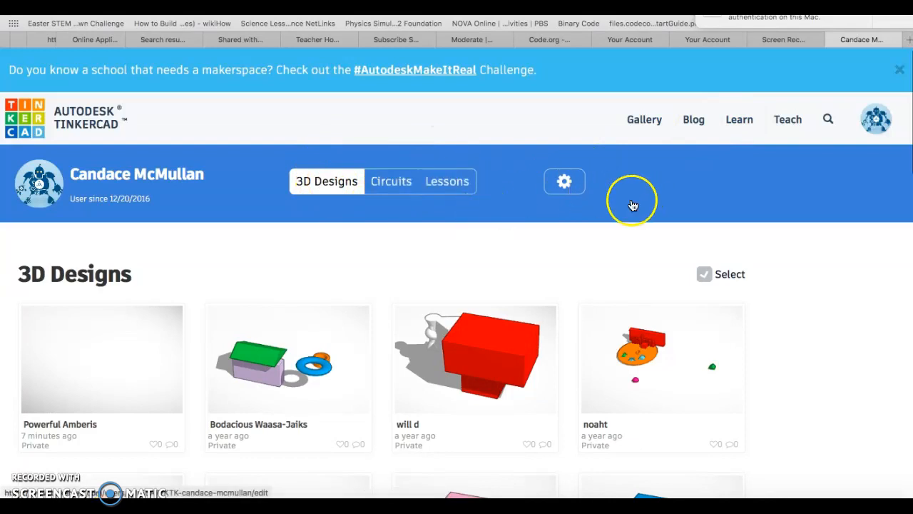
Step: Create a new 3D design and place a solid red box about 51 by 67 mm on the workplane
click(877, 121)
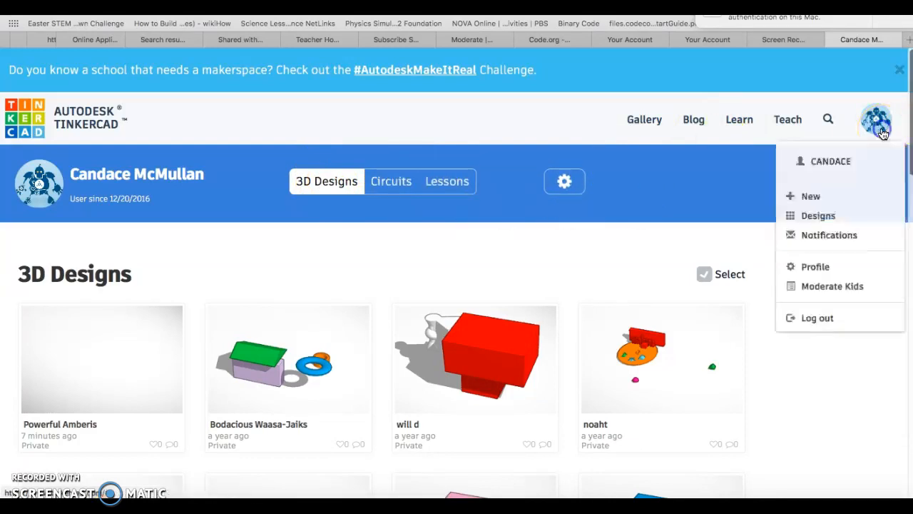
click(800, 197)
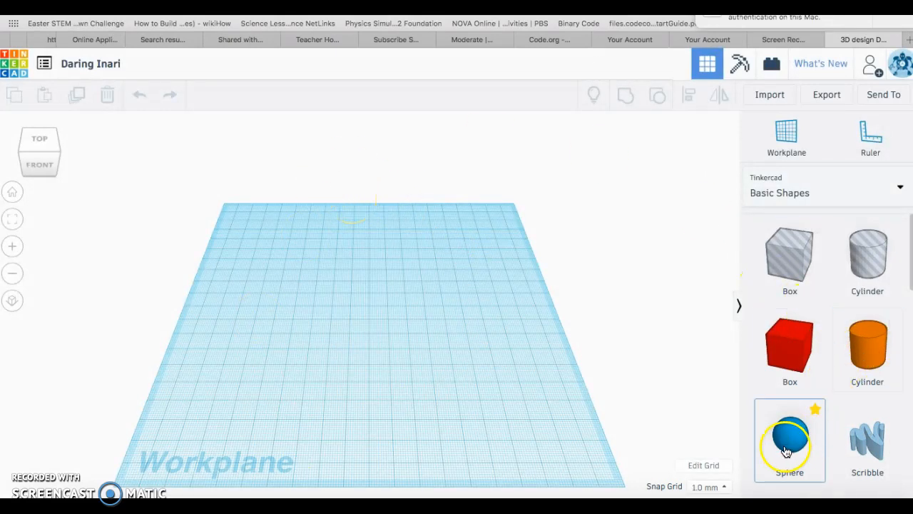
drag(790, 346, 472, 443)
click(416, 339)
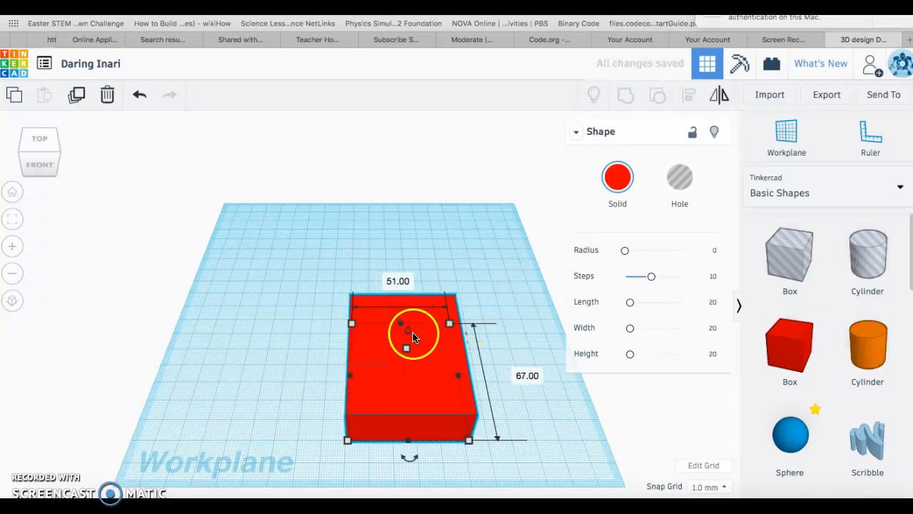
Step: Raise the red box's height to 26 mm while viewing it from the front
click(44, 156)
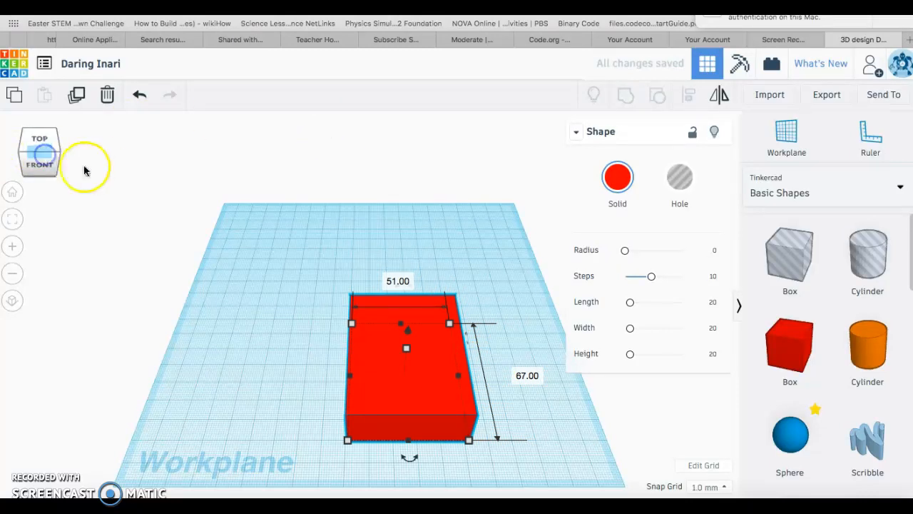
click(32, 135)
click(37, 177)
click(282, 207)
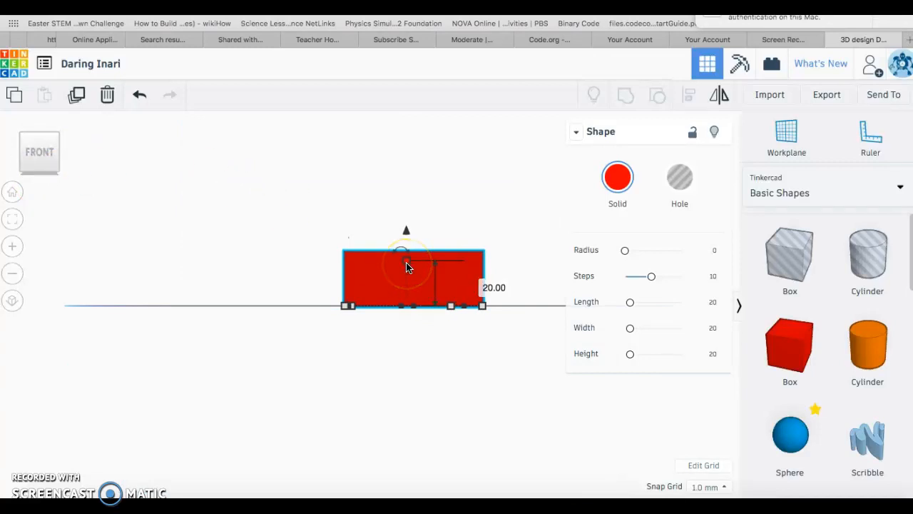
drag(407, 265, 406, 252)
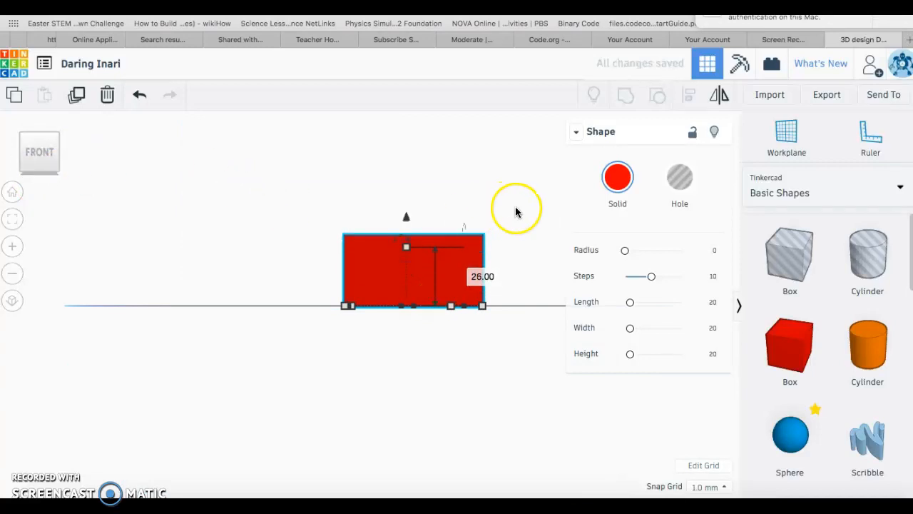
Step: Turn the red box into a hole and switch it back to solid red
click(38, 179)
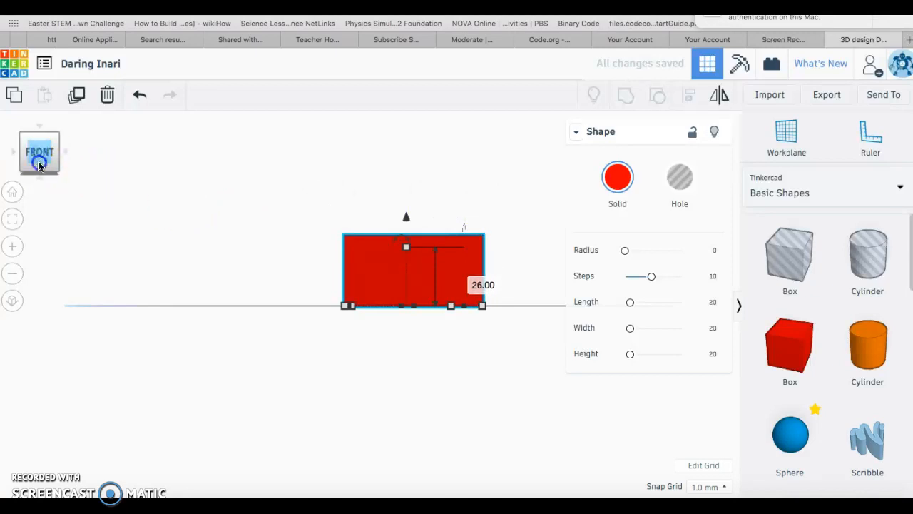
drag(37, 178, 38, 173)
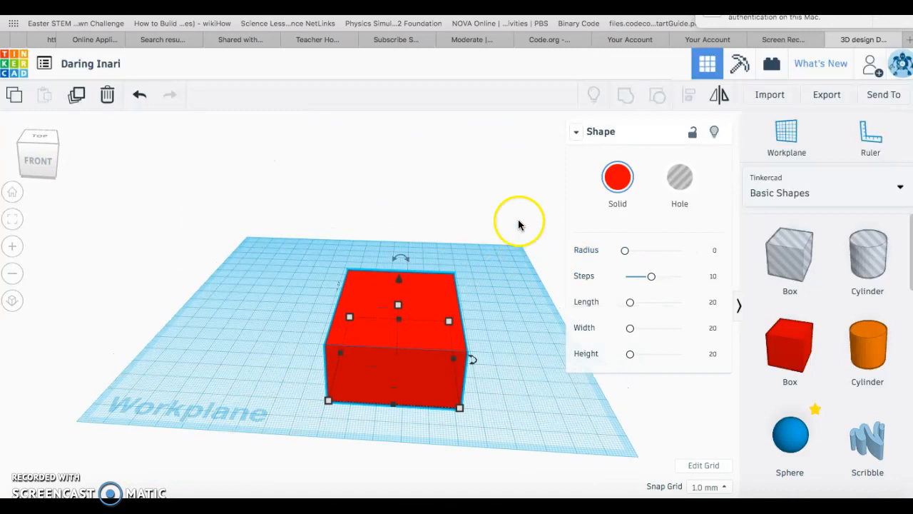
click(517, 201)
click(438, 318)
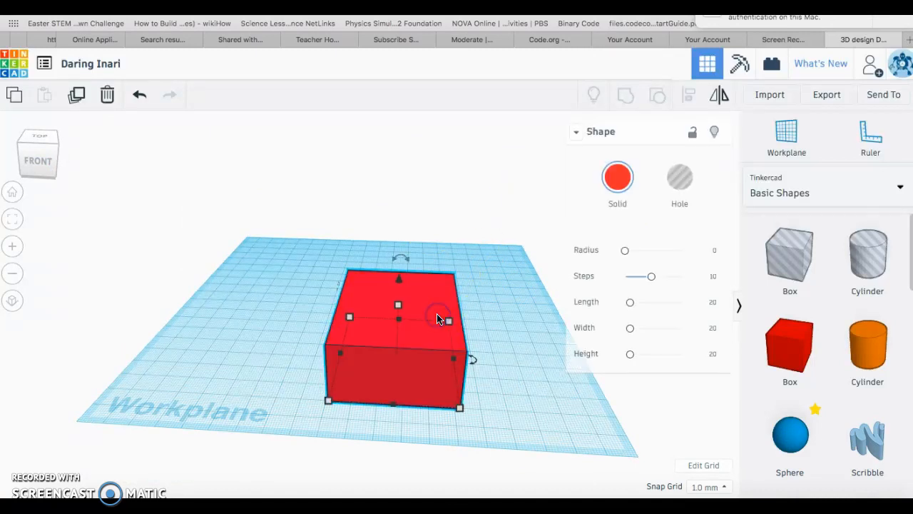
click(683, 190)
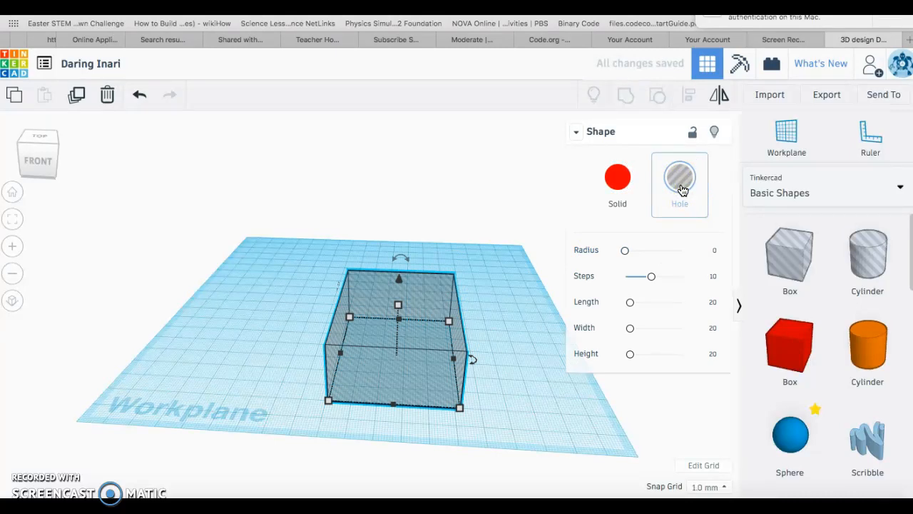
click(619, 189)
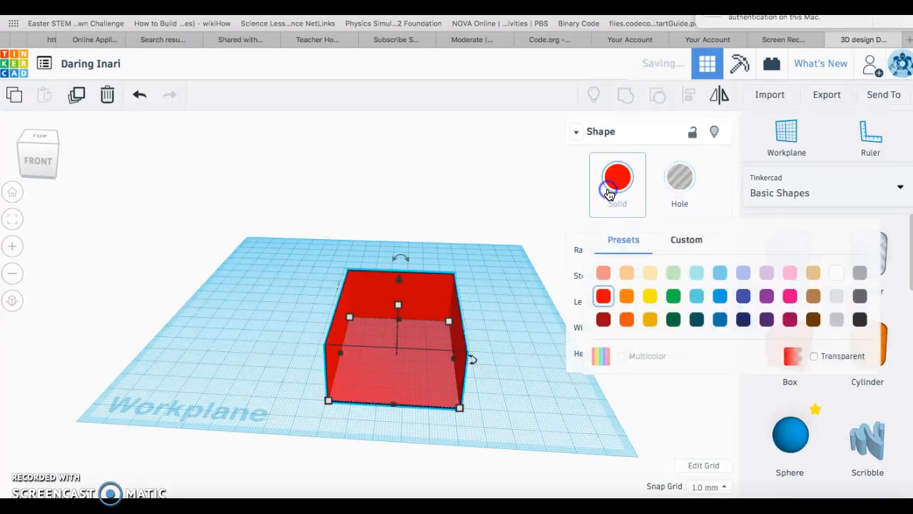
click(522, 157)
Step: Place a 20 mm box-shaped hole inside the red box and shift it by about 10 by 3 mm
drag(792, 250, 397, 349)
click(33, 171)
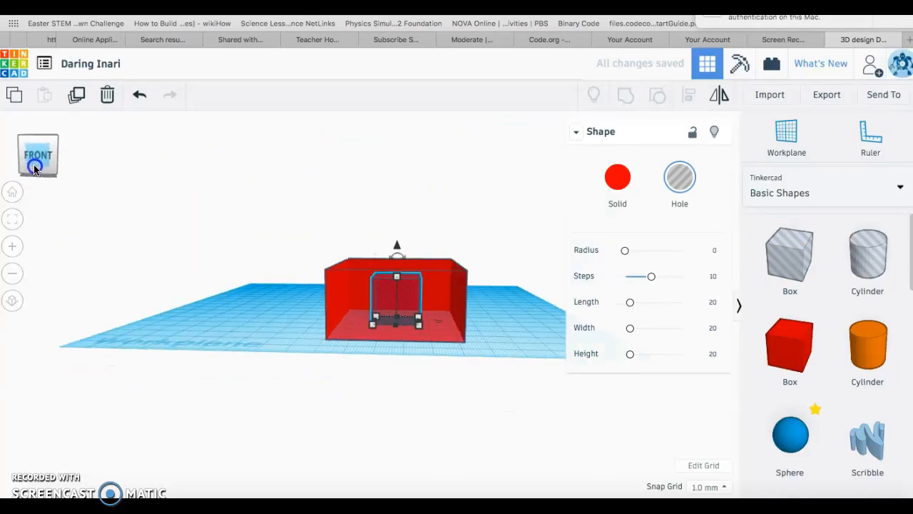
drag(34, 165, 35, 169)
mouse_move(388, 357)
mouse_down()
mouse_move(391, 341)
mouse_move(379, 357)
mouse_move(398, 368)
mouse_move(389, 340)
mouse_up()
click(55, 154)
drag(51, 152, 52, 147)
mouse_move(401, 299)
mouse_down()
mouse_move(417, 296)
mouse_move(418, 273)
mouse_move(465, 332)
mouse_move(520, 316)
mouse_move(532, 266)
mouse_move(522, 256)
mouse_move(529, 295)
mouse_move(453, 326)
mouse_move(402, 326)
mouse_move(411, 303)
mouse_up()
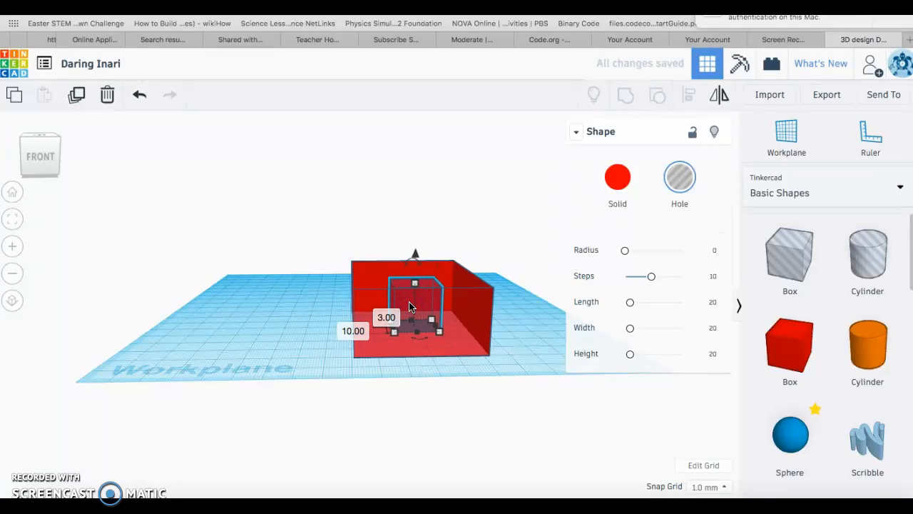
Step: Move the hole box out beside the red box, then back over it at 14 mm above the workplane
key(Down)
key(Down)
key(Down)
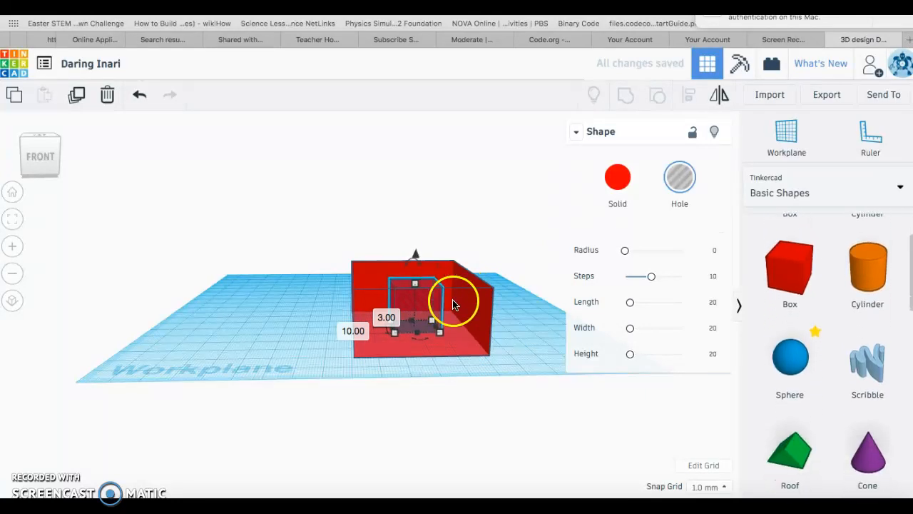
click(426, 306)
drag(426, 306, 548, 296)
drag(538, 250, 541, 182)
drag(532, 230, 421, 226)
drag(415, 190, 422, 232)
click(42, 157)
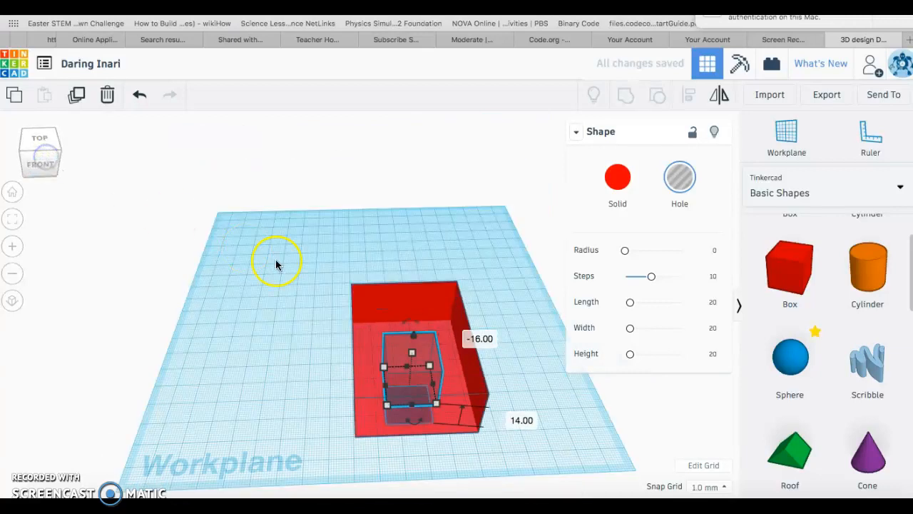
Step: Reposition the hole box so that it sits within the red box's top face
drag(390, 365, 446, 390)
drag(387, 315, 394, 340)
click(379, 308)
click(395, 345)
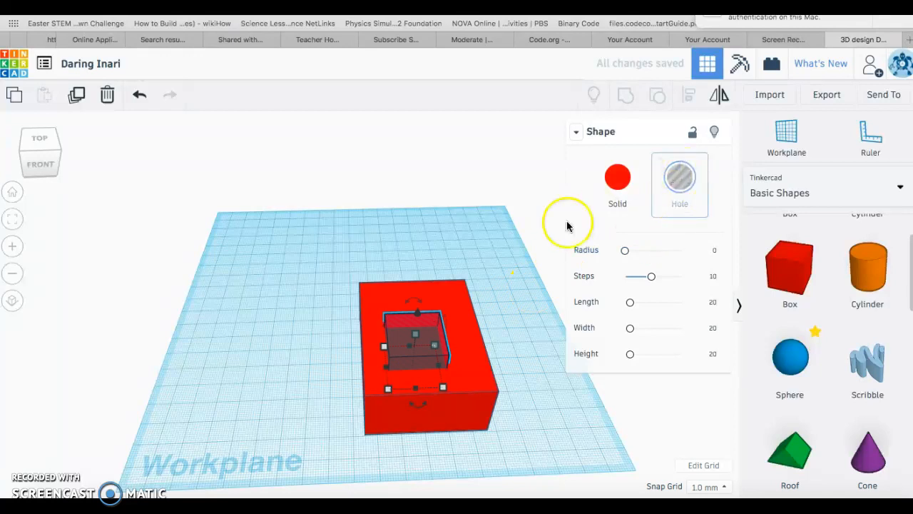
mouse_move(532, 192)
mouse_down()
mouse_move(510, 235)
mouse_move(532, 206)
mouse_up()
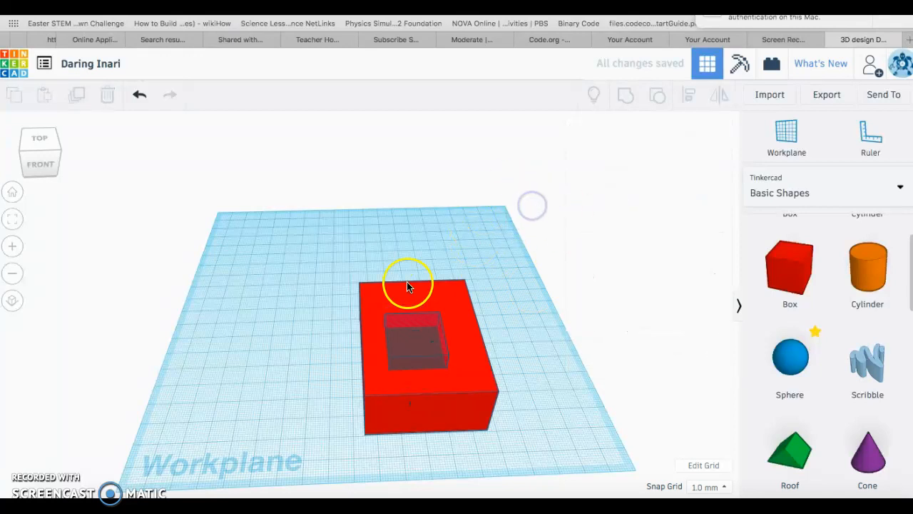
Step: Shift the hole box within the red box and stretch it to 52 mm long, widening it to leave a narrow rim all around
click(42, 165)
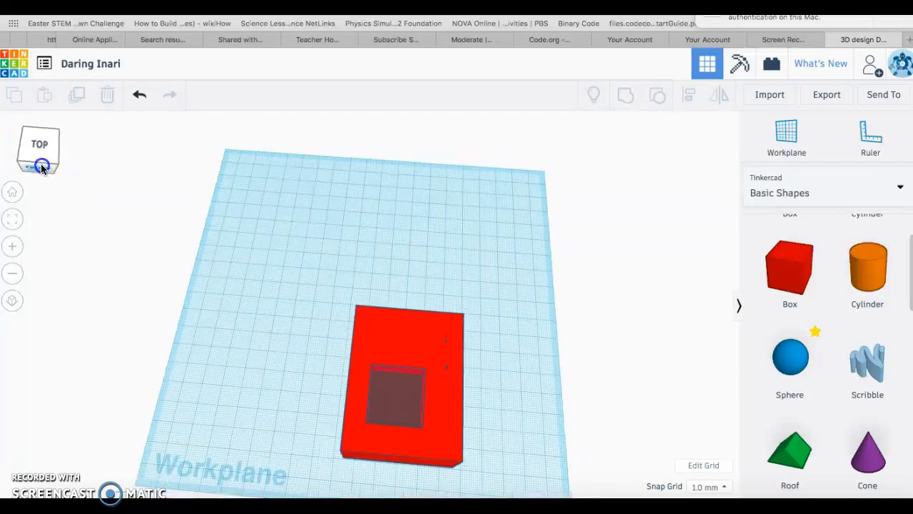
click(391, 401)
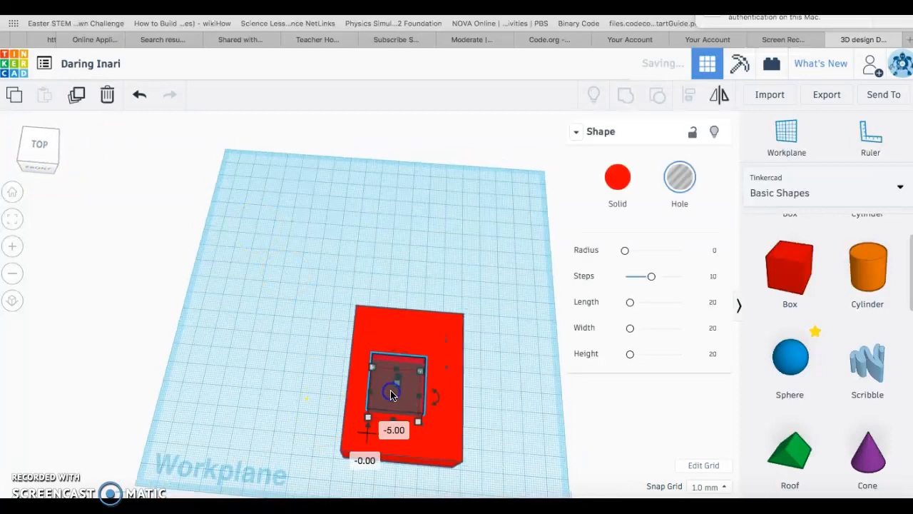
drag(424, 363, 442, 343)
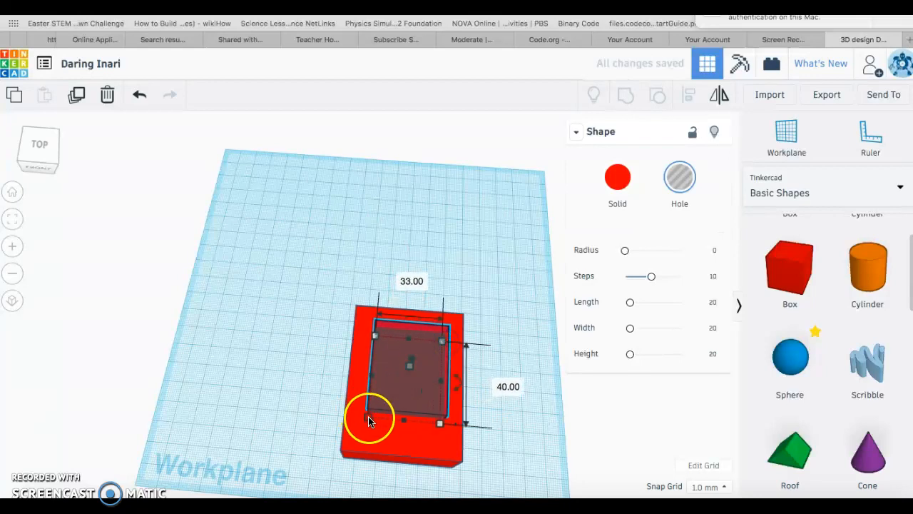
drag(368, 424, 362, 443)
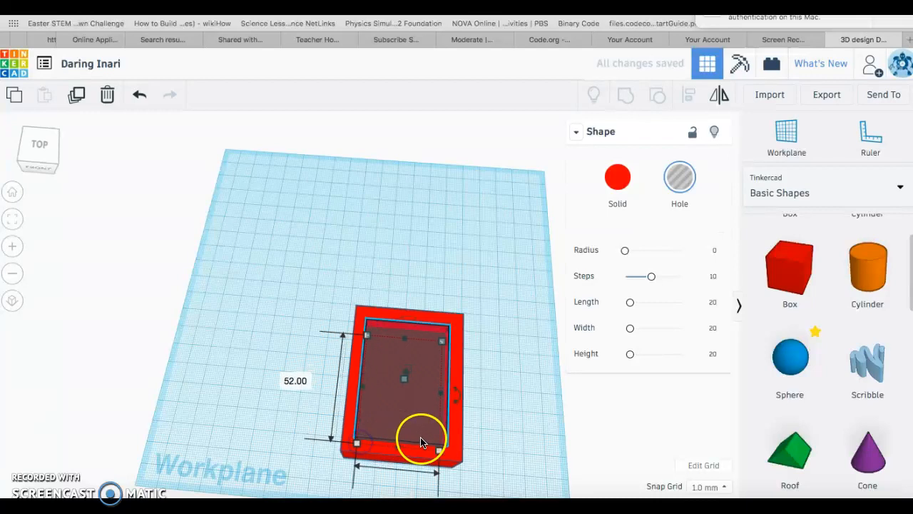
drag(447, 452, 445, 451)
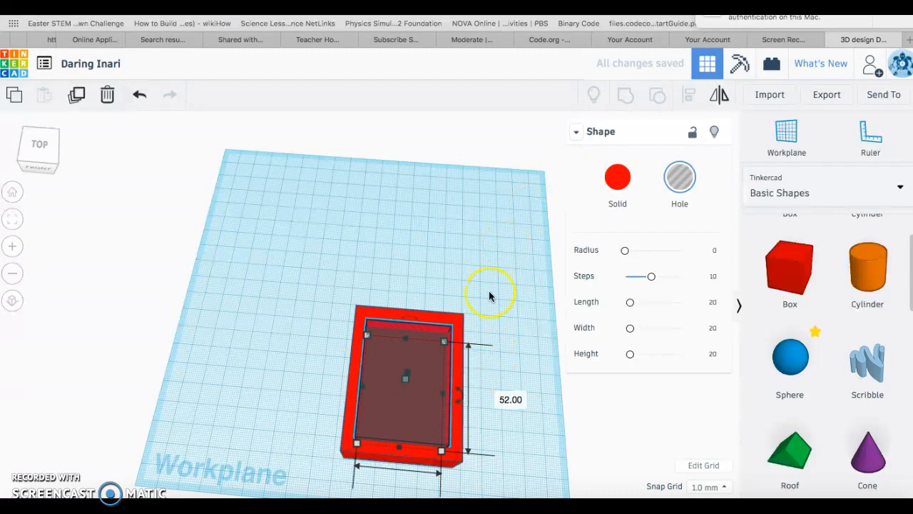
click(551, 282)
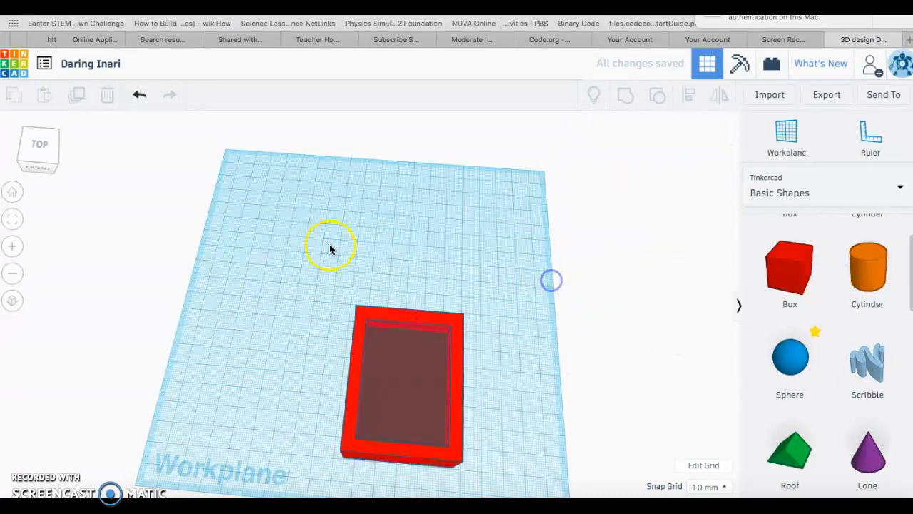
Step: Lower the hole box by 6 mm so it starts 8 mm above the workplane, level with the red box's top
click(37, 167)
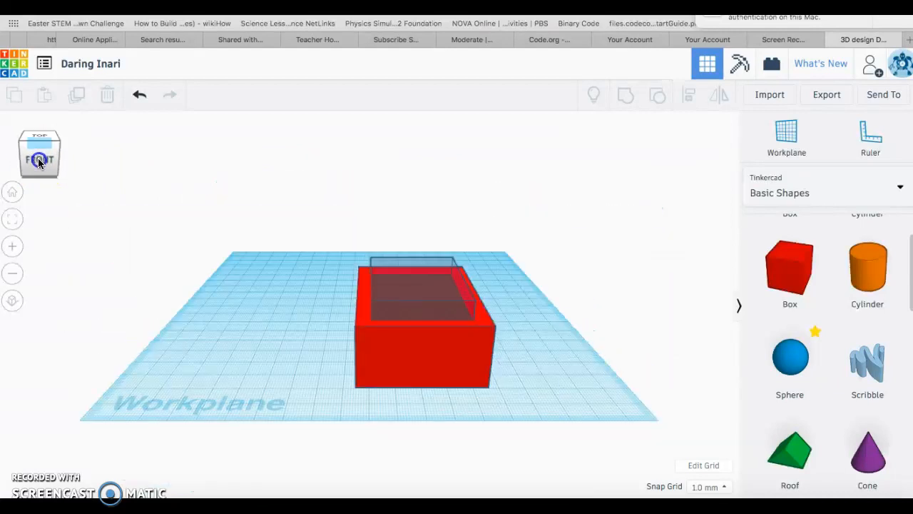
click(428, 277)
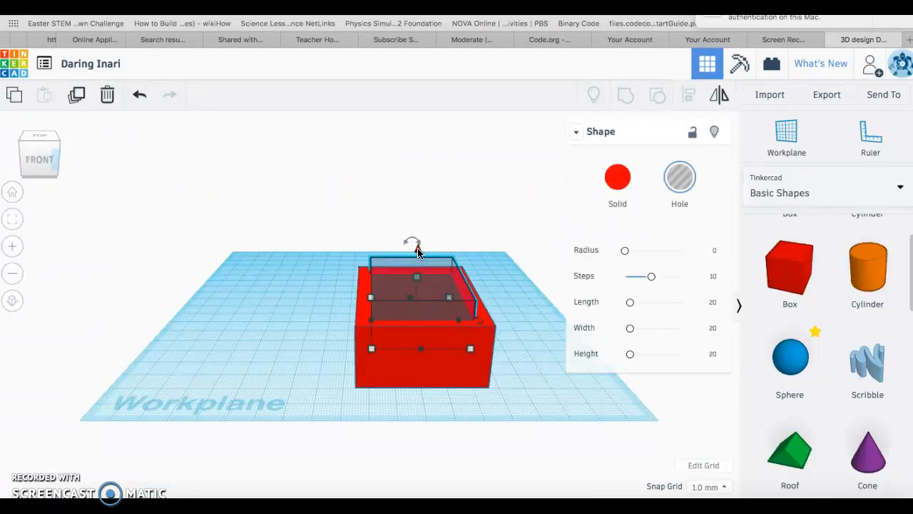
drag(419, 252, 418, 267)
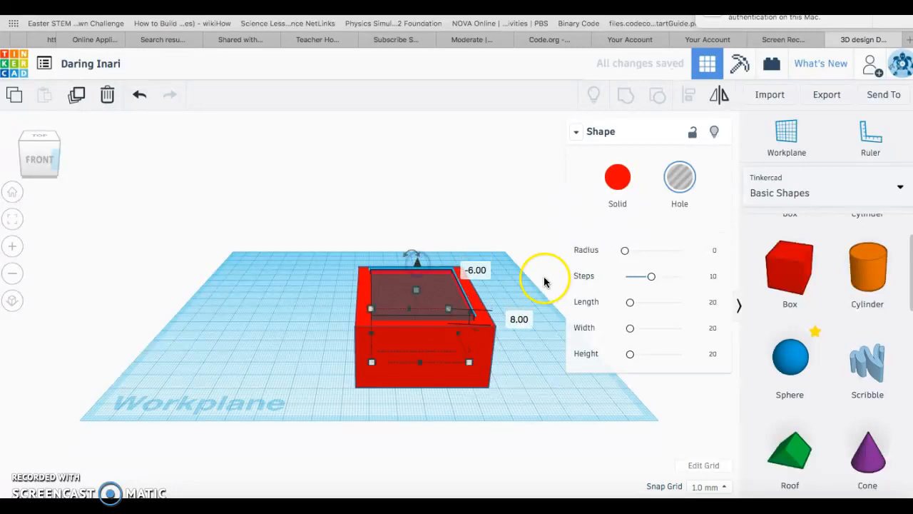
click(531, 278)
Step: Select the red box and the hole box together and check their alignment from above and from the front
click(476, 294)
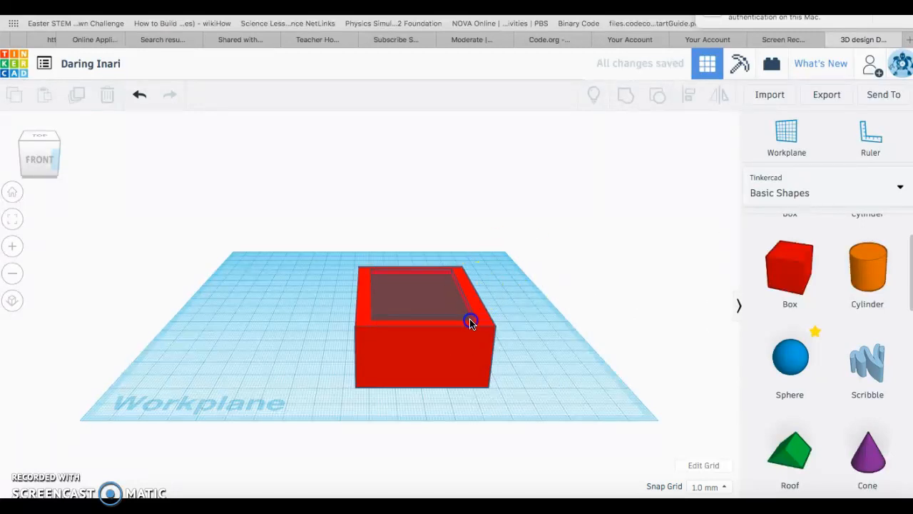
drag(470, 320, 471, 321)
click(45, 160)
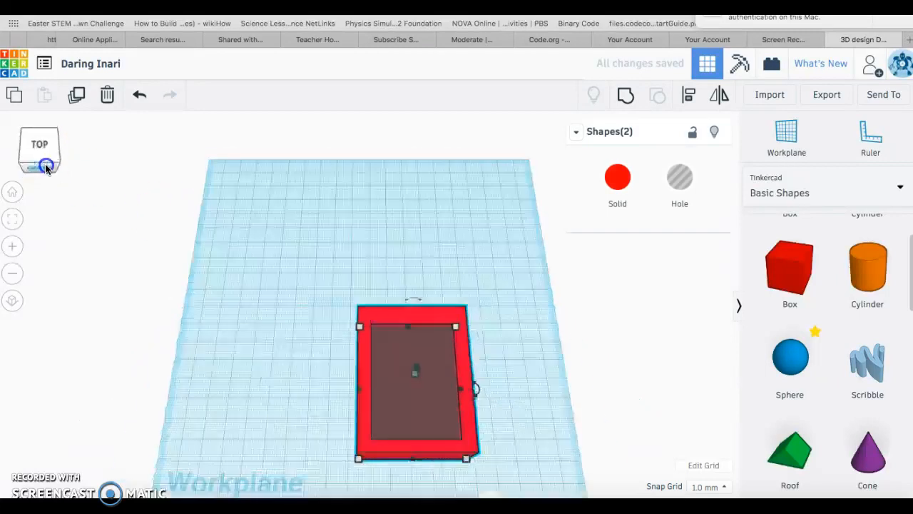
click(45, 163)
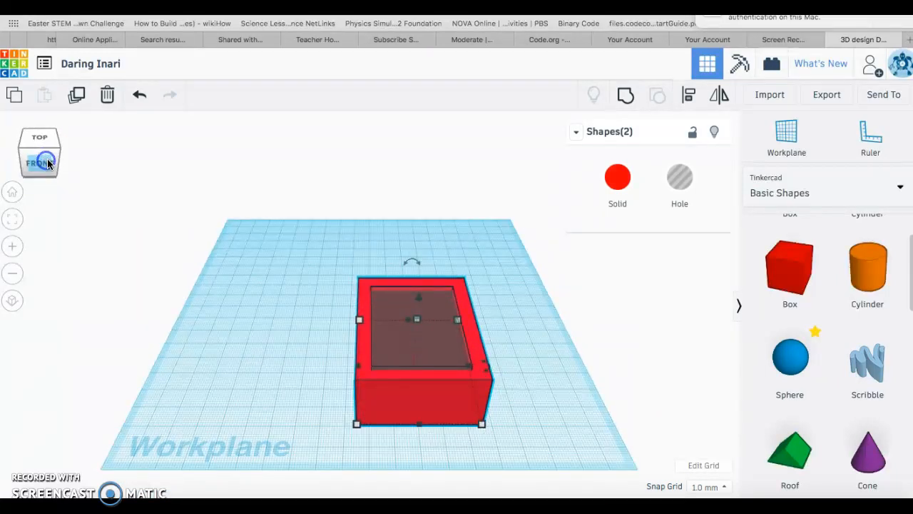